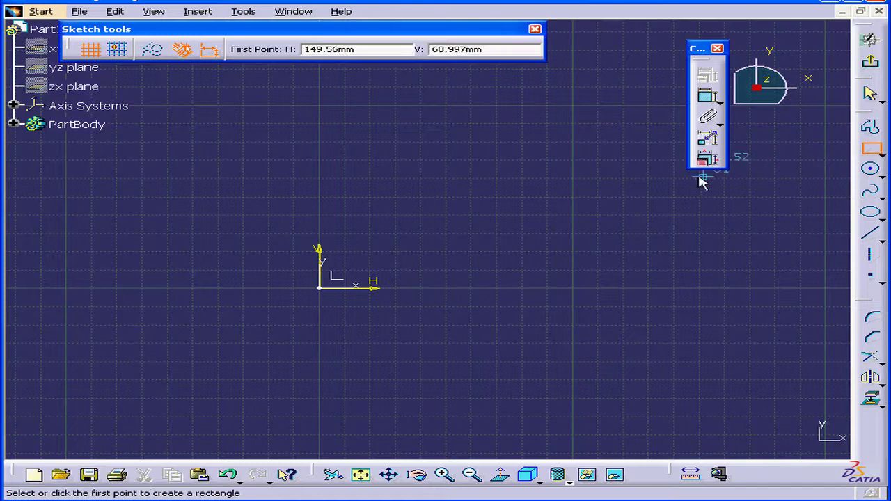
Sketch a rectangle about 49 mm wide and 35 mm high, offset from the origin, and dimension its height and width
click(407, 176)
click(531, 240)
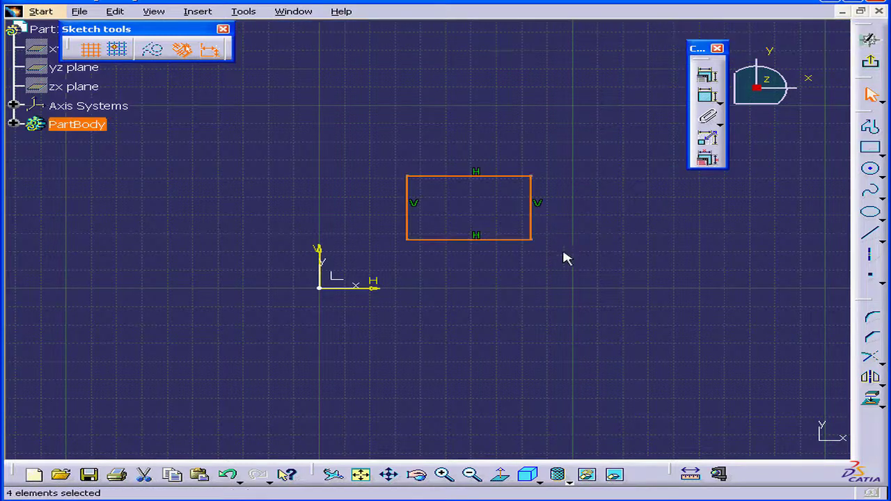
click(707, 96)
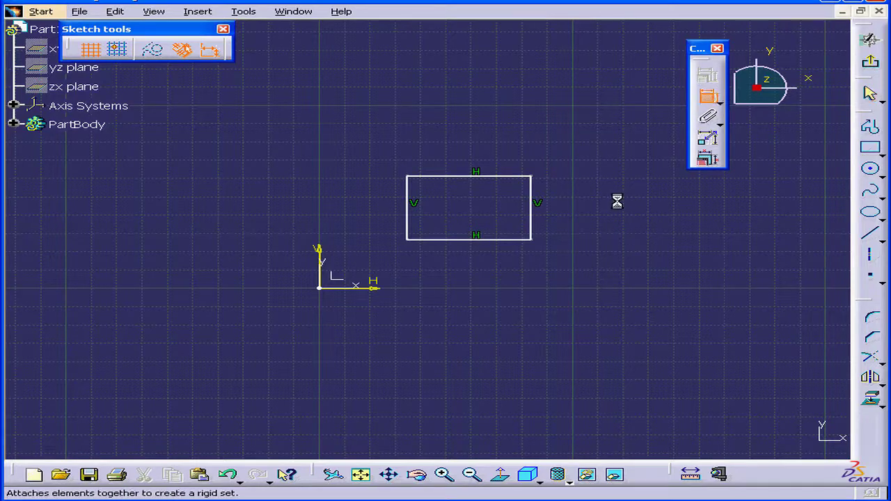
click(537, 221)
click(617, 222)
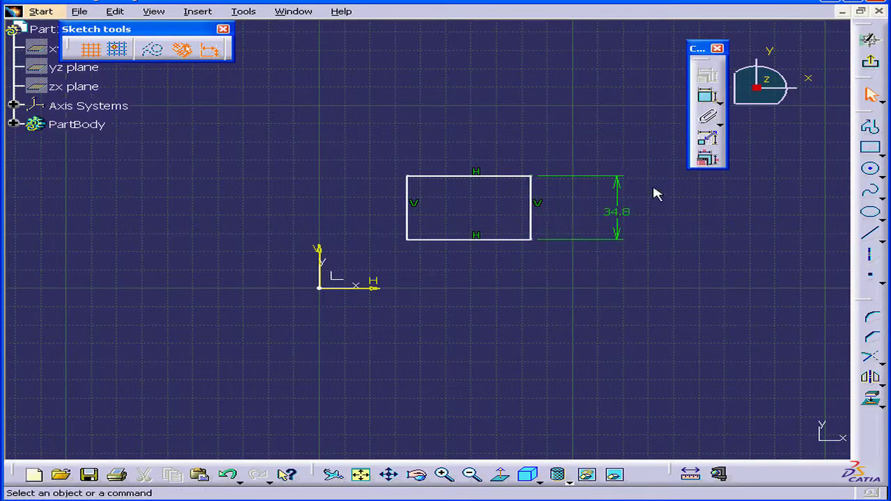
click(709, 96)
click(490, 239)
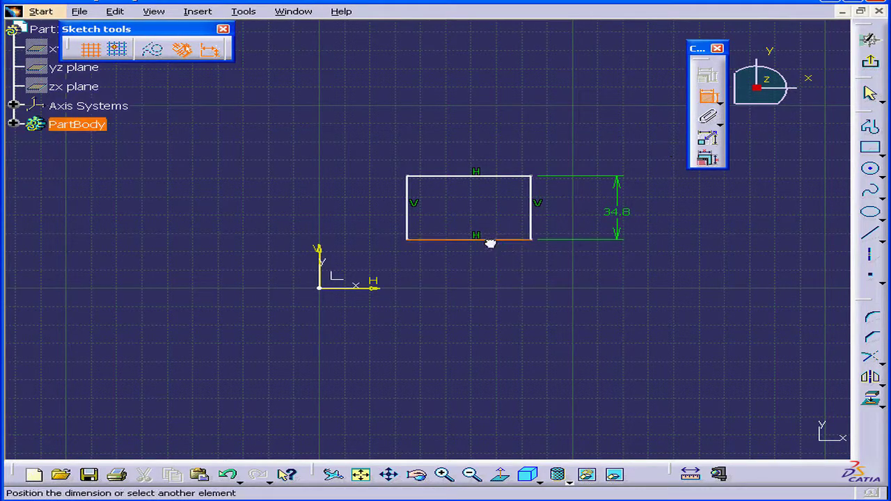
click(496, 277)
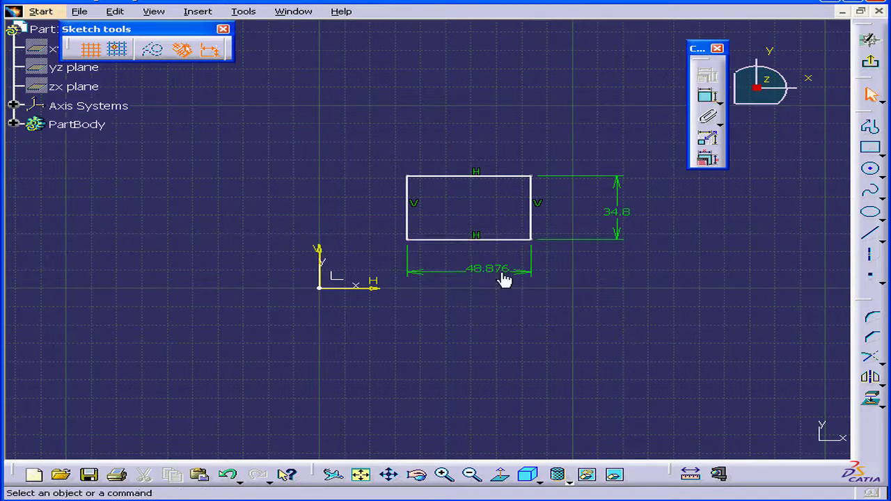
Set the rectangle's width dimension to 60 mm
double_click(501, 271)
drag(581, 123, 650, 333)
text(60)
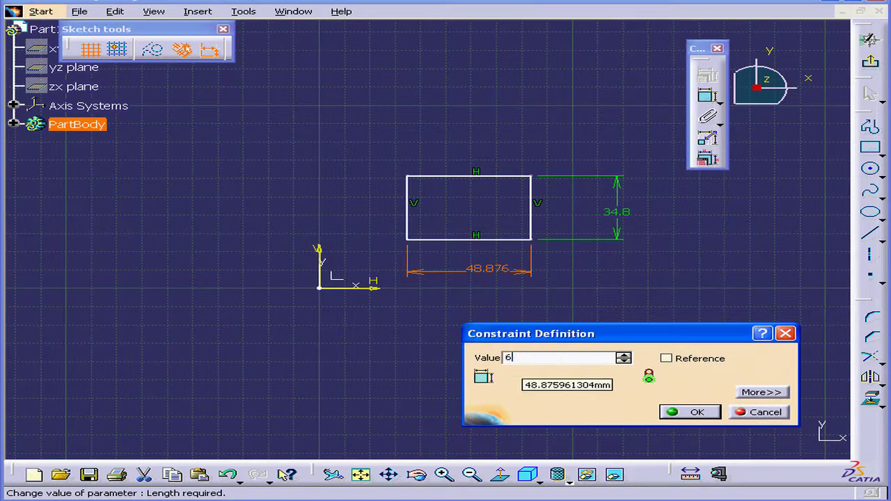
click(675, 412)
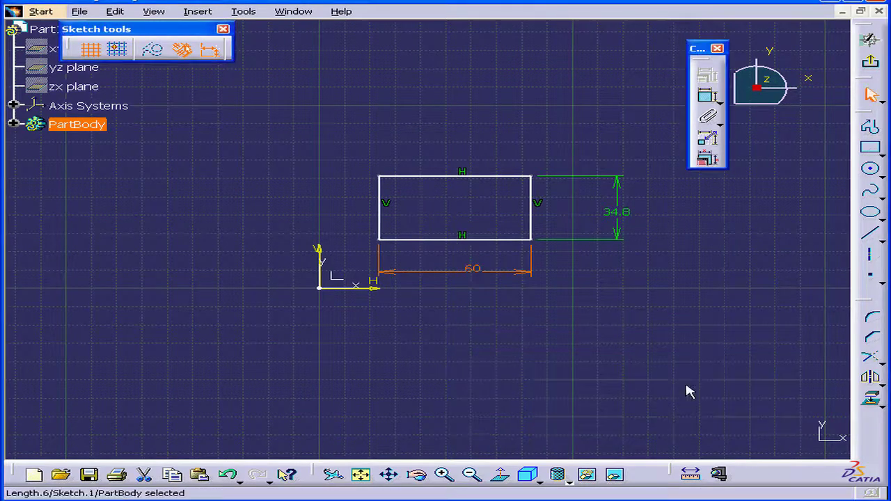
Link the rectangle's height dimension to its width dimension with a formula so both sides are equal
double_click(619, 218)
drag(630, 360, 623, 321)
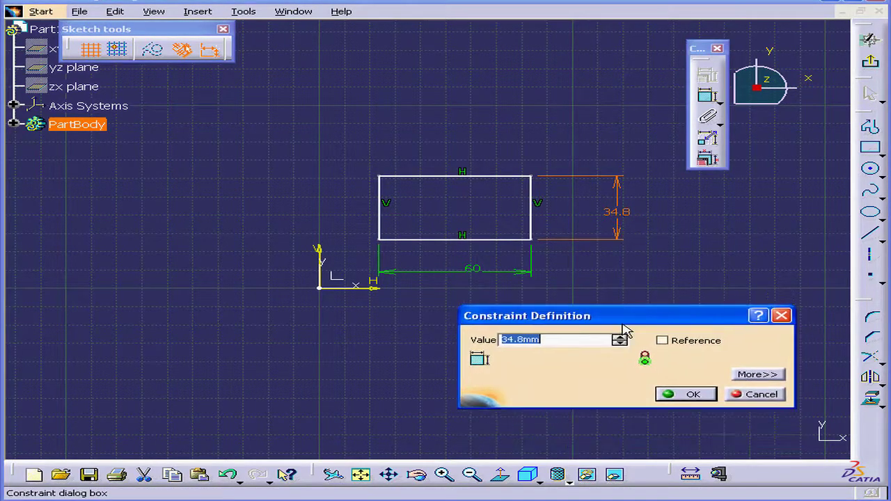
text(=)
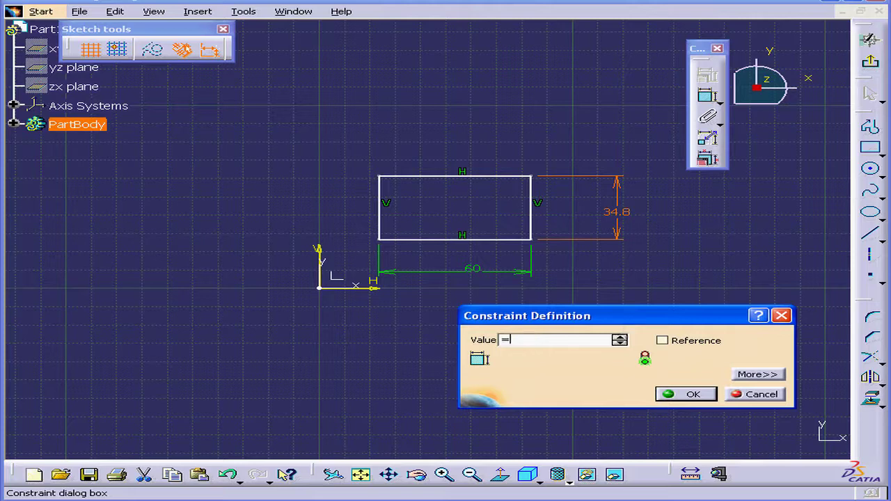
click(474, 270)
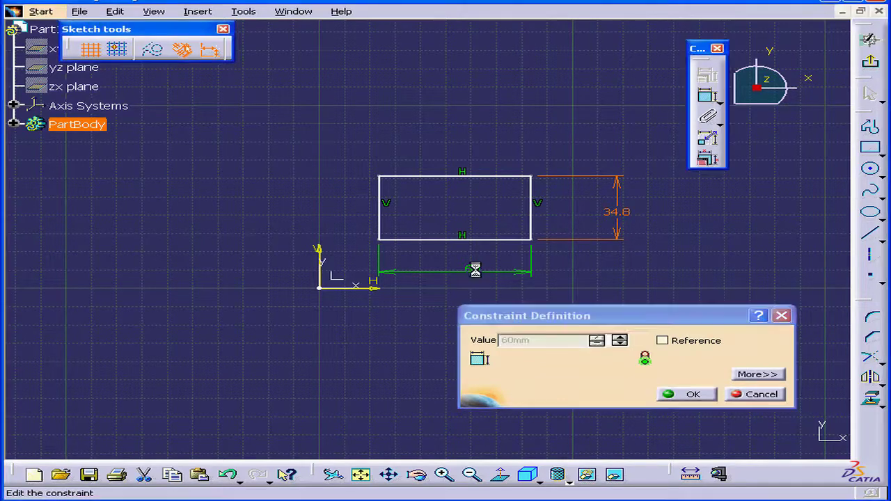
click(694, 394)
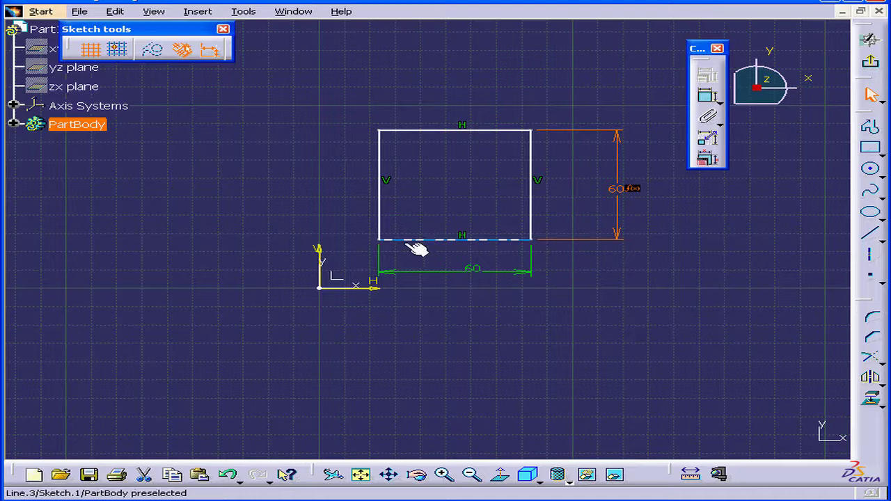
Constrain the rectangle's lower-left corner to be coincident with the sketch origin
click(379, 240)
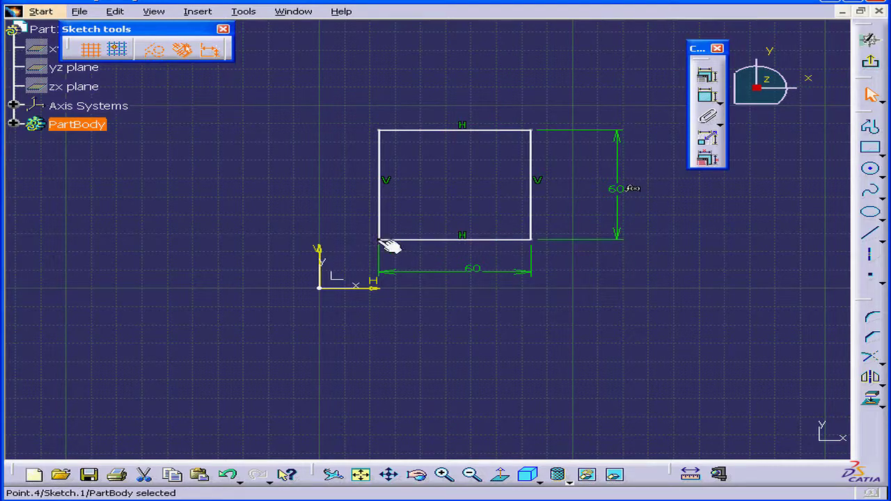
ctrl+click(320, 287)
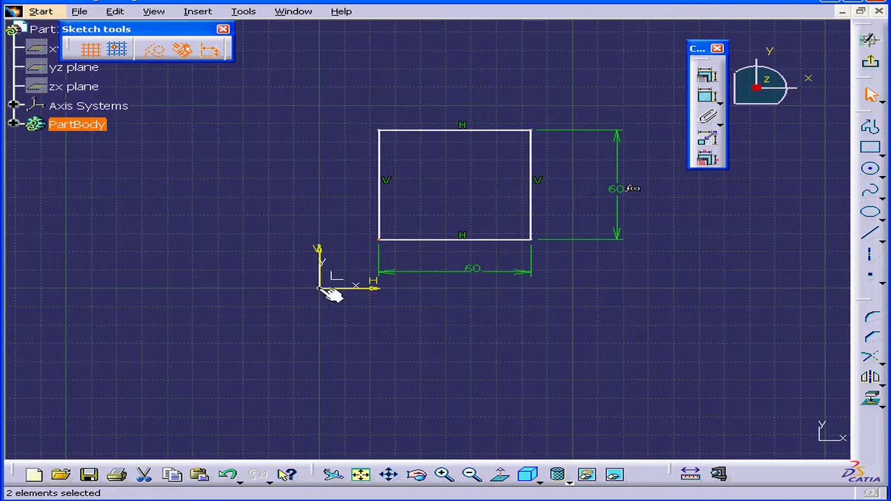
click(711, 99)
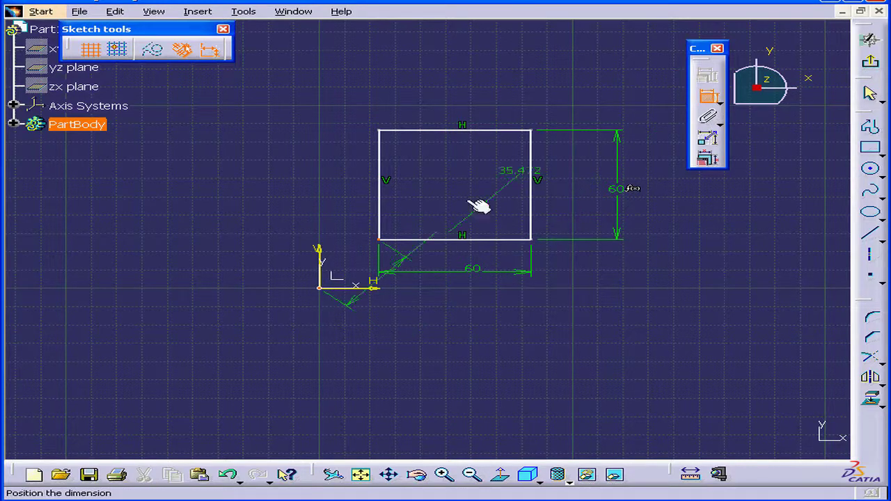
right_click(255, 176)
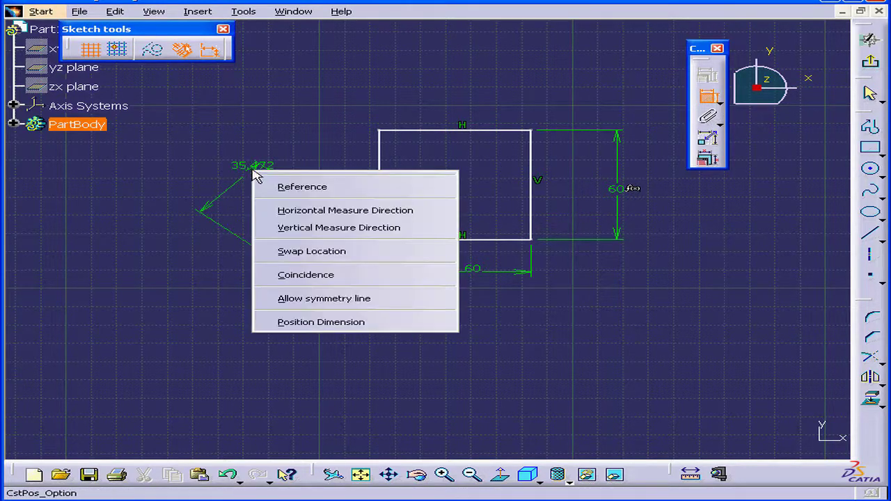
click(342, 275)
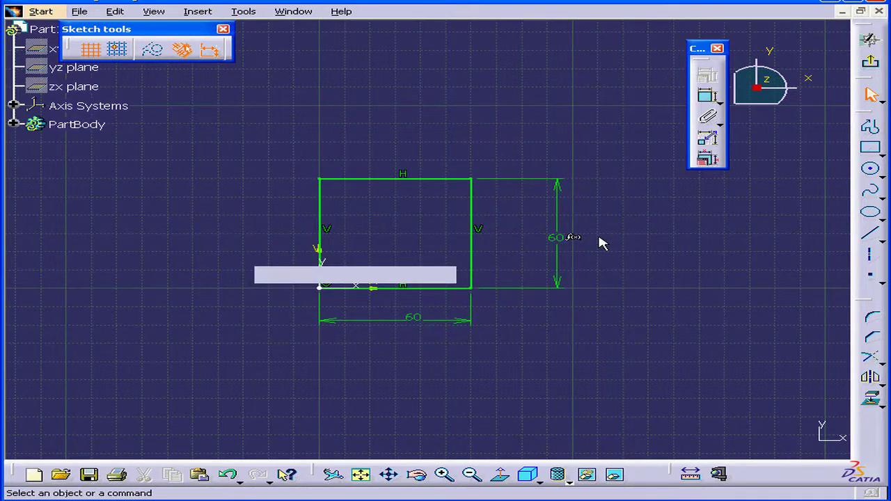
Exit the sketch and extrude the square profile as a pad with a length of 60 mm
click(870, 61)
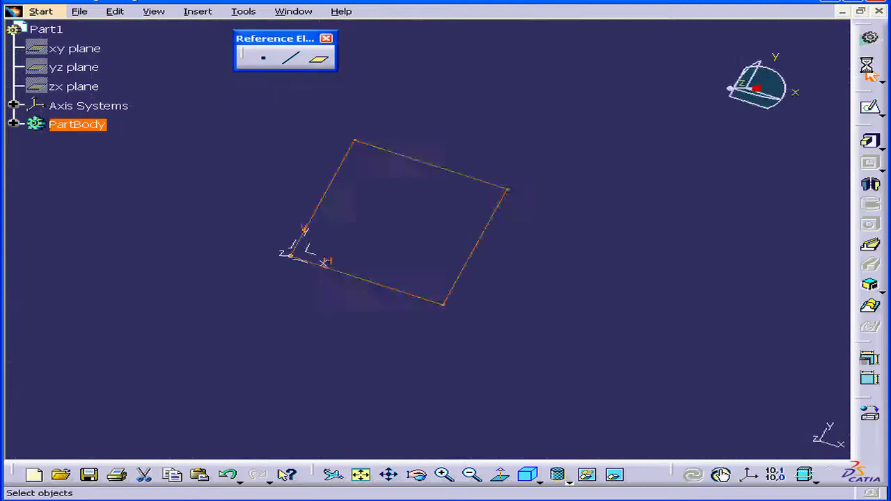
click(871, 143)
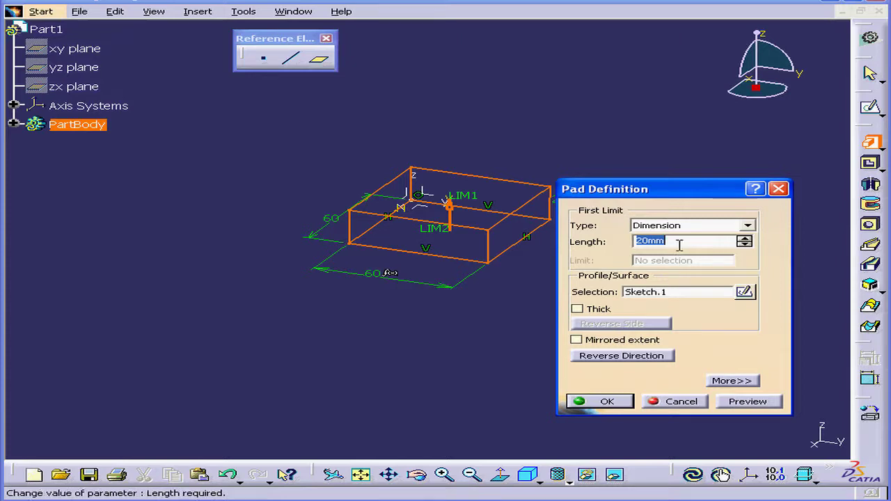
text(60)
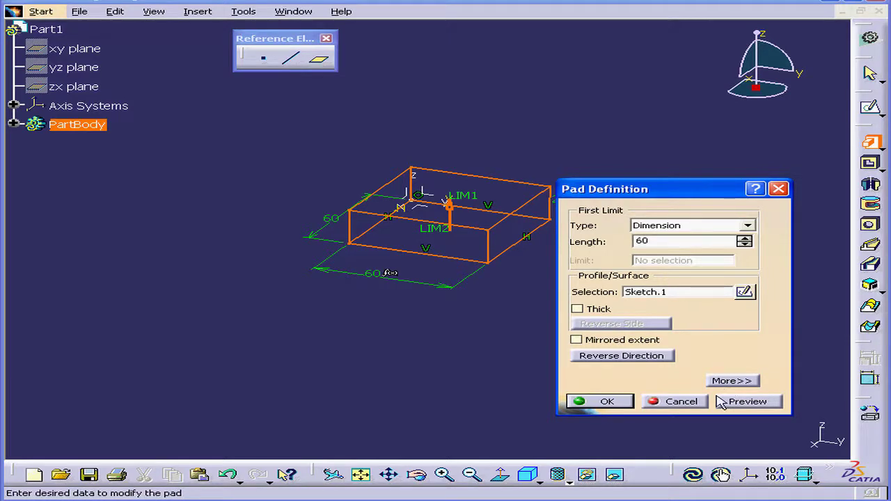
click(747, 401)
click(606, 402)
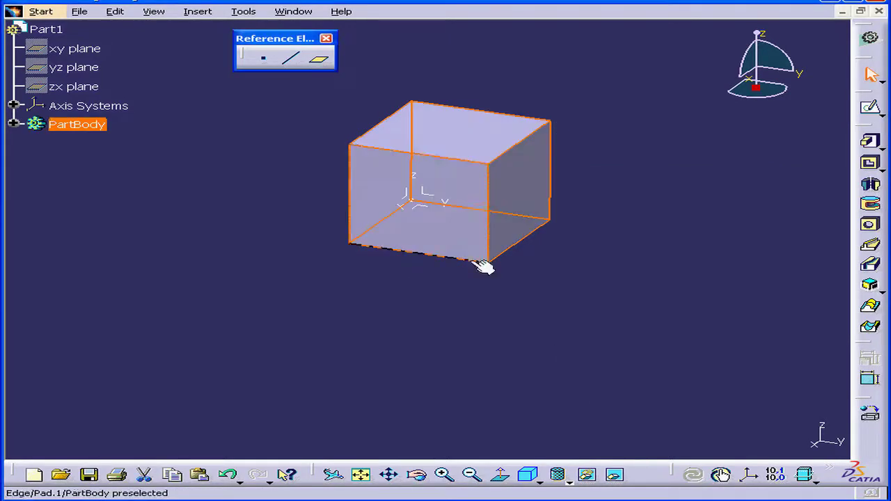
Float the Apply Material toolbar over the work area and open the material library, placing its window clear of the cube
middle_drag(480, 265, 264, 253)
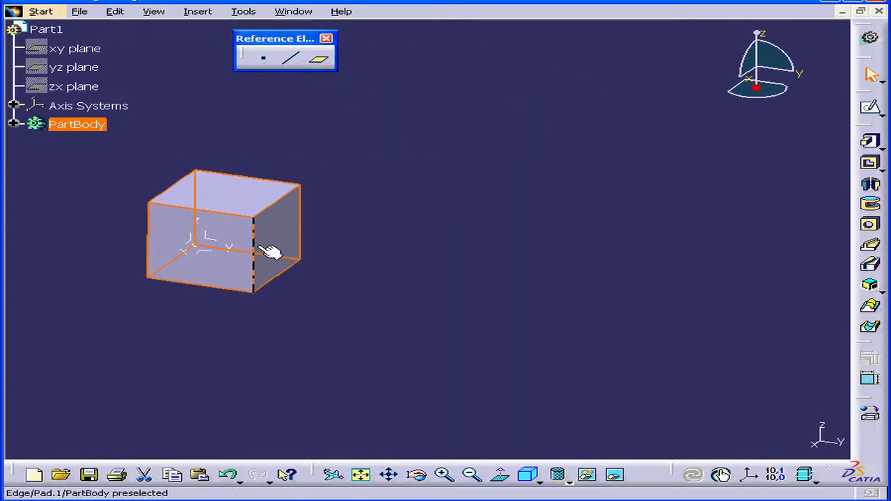
click(154, 11)
mouse_move(218, 34)
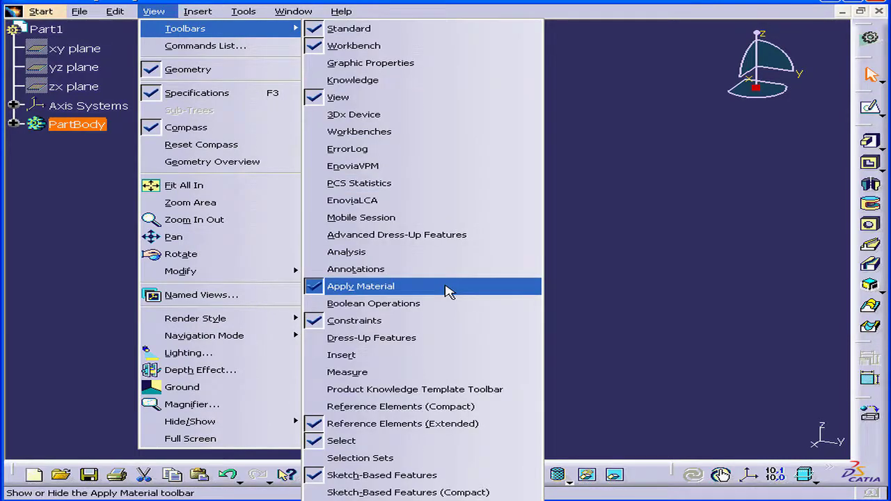
click(708, 349)
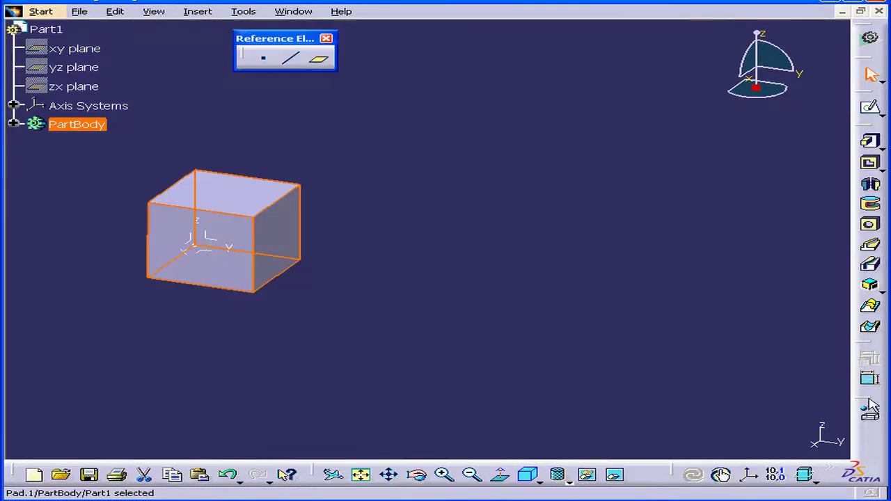
drag(876, 408, 804, 336)
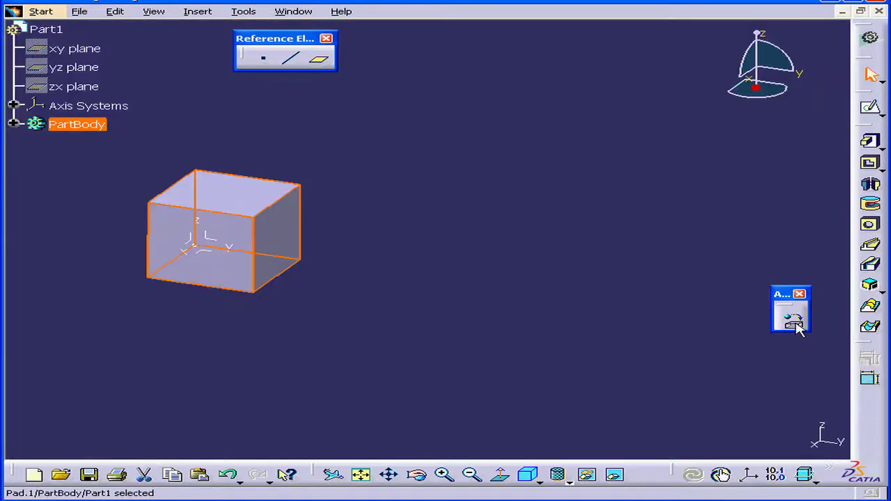
click(795, 322)
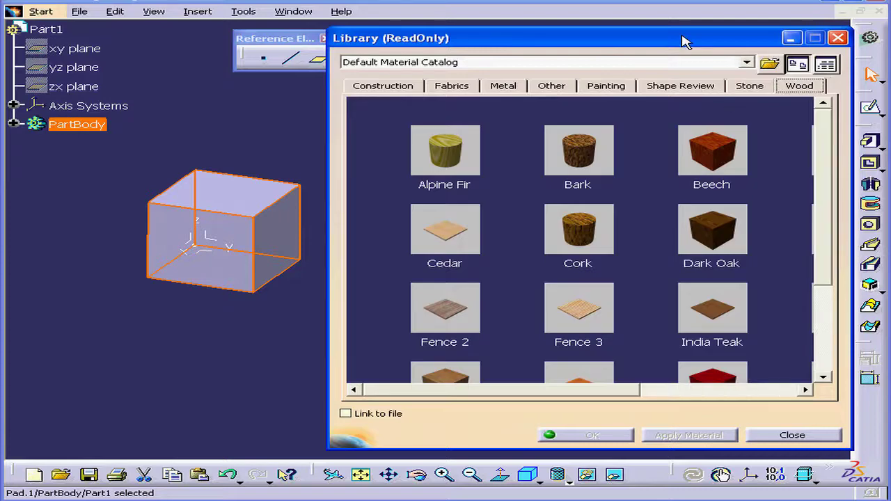
drag(686, 42, 691, 19)
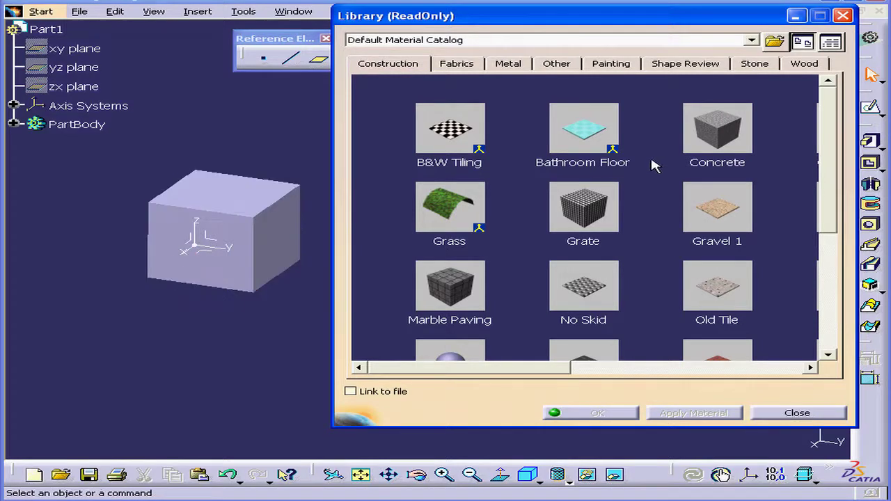
View the rendering properties of the Concrete construction material, leaving them unchanged
click(701, 132)
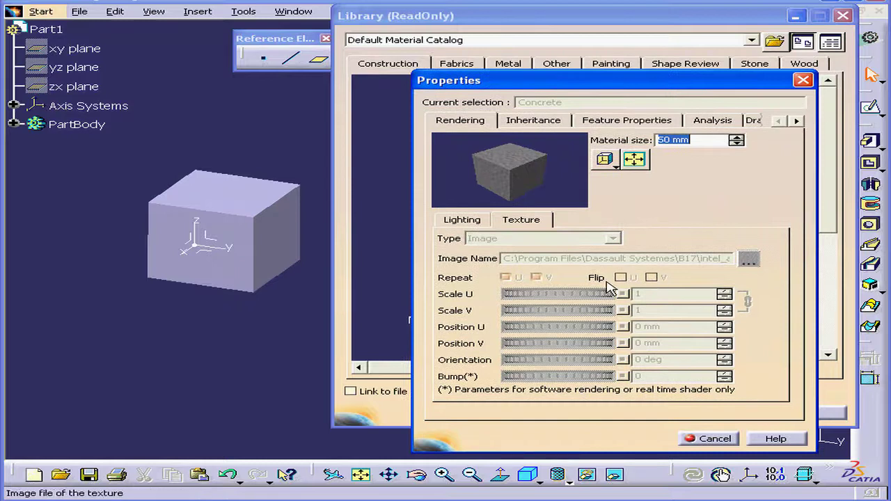
click(729, 440)
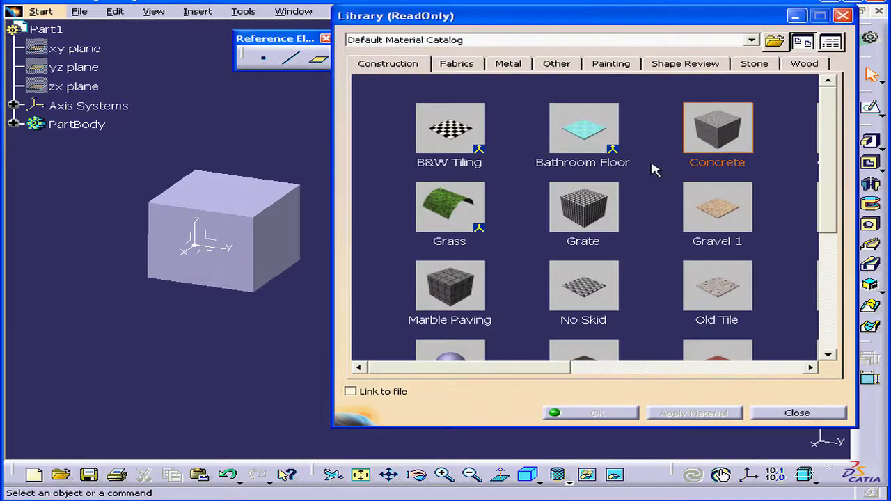
Apply the Marble 2 material from the Stone family to the cube
click(752, 66)
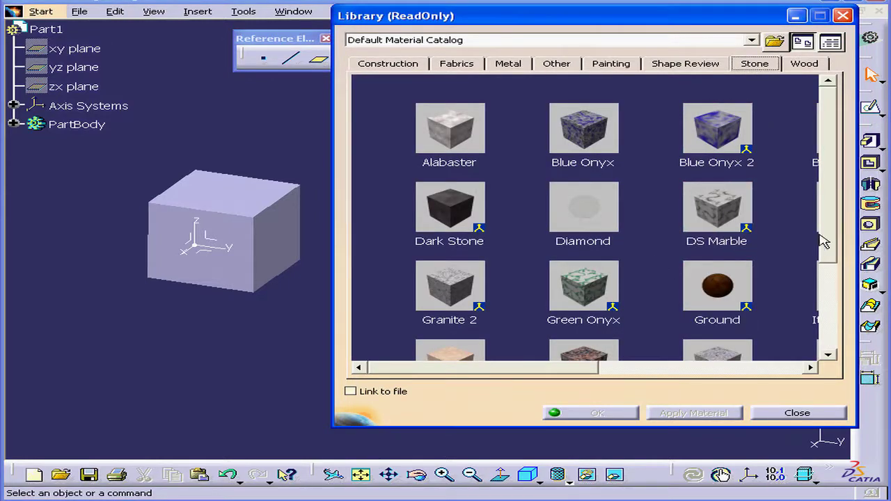
drag(828, 242, 827, 289)
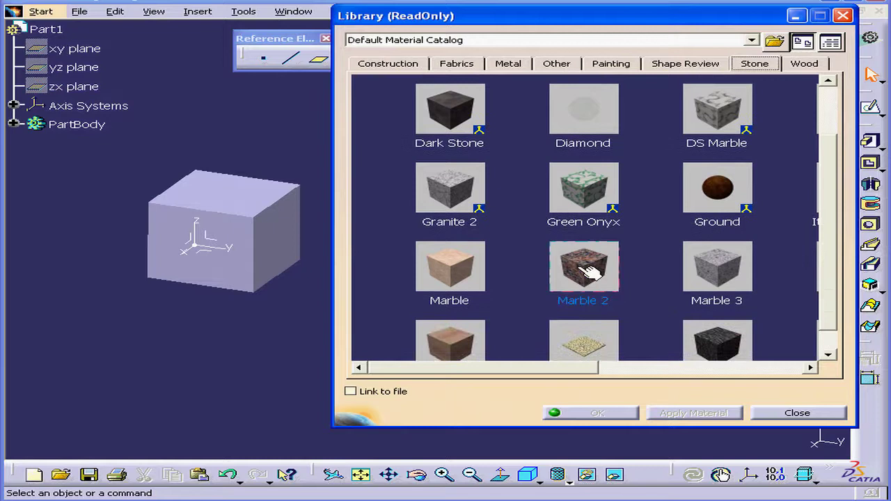
click(582, 270)
click(228, 220)
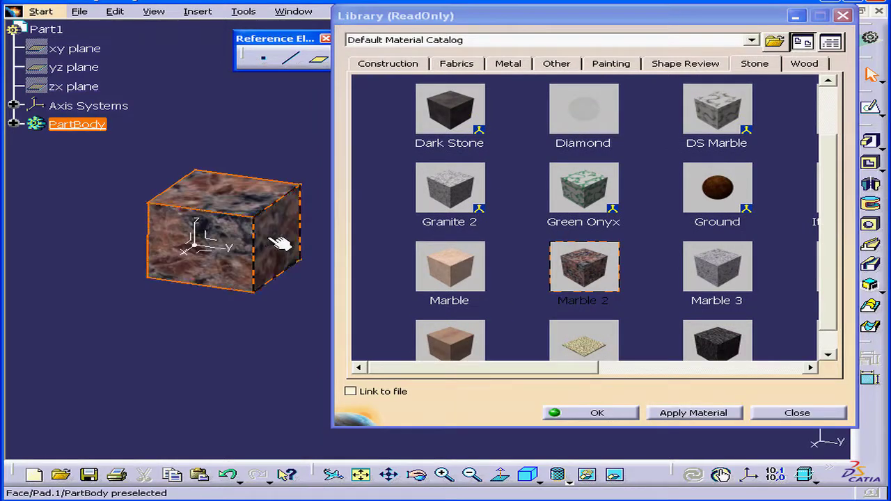
click(598, 413)
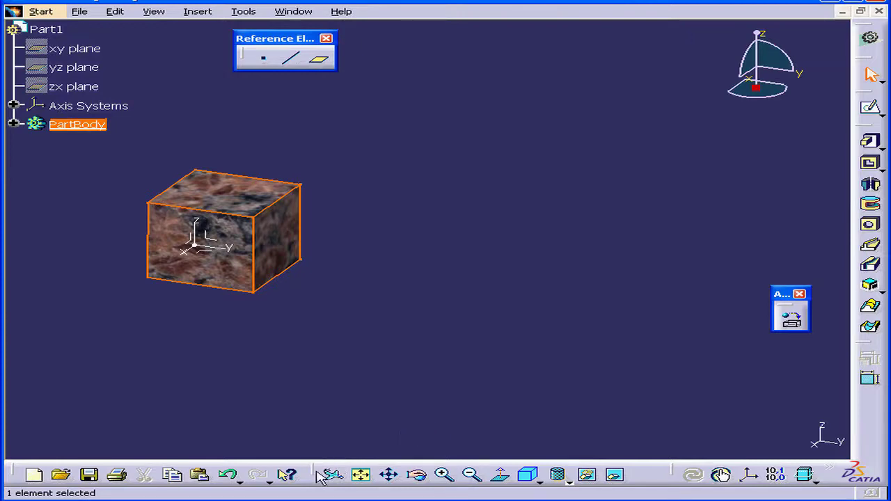
Undock the View toolbar and detach its View mode palette as a separate floating toolbar above it
drag(320, 475, 282, 394)
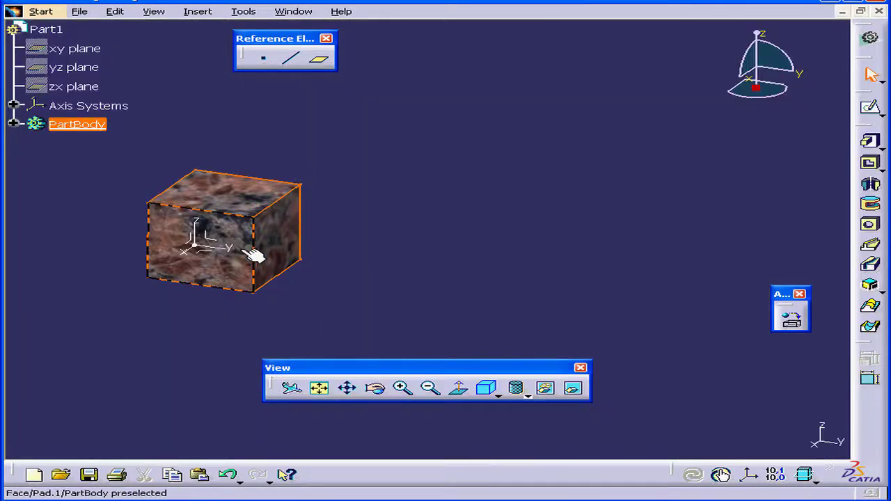
click(250, 253)
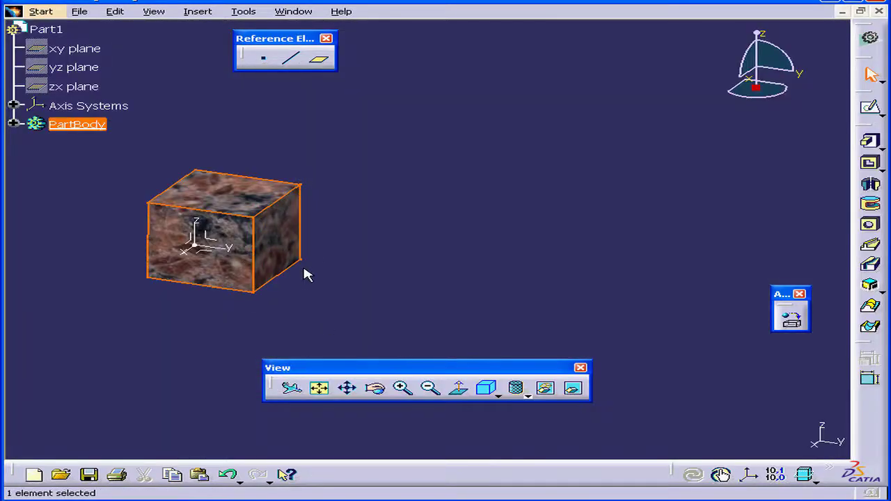
click(528, 396)
mouse_move(550, 417)
mouse_down()
mouse_move(518, 380)
mouse_move(497, 305)
mouse_move(446, 302)
mouse_up()
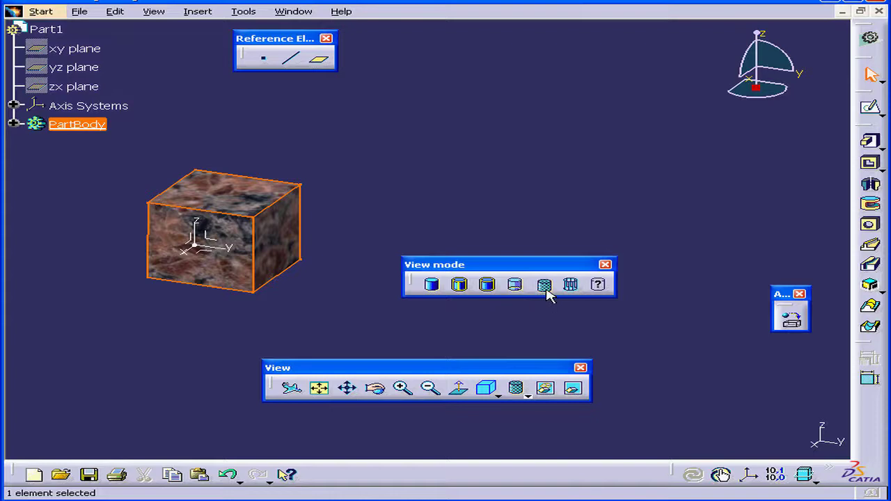
Close the floating View mode palette and dock the View toolbar back beside the standard tools, leaving nothing selected
click(489, 291)
click(547, 292)
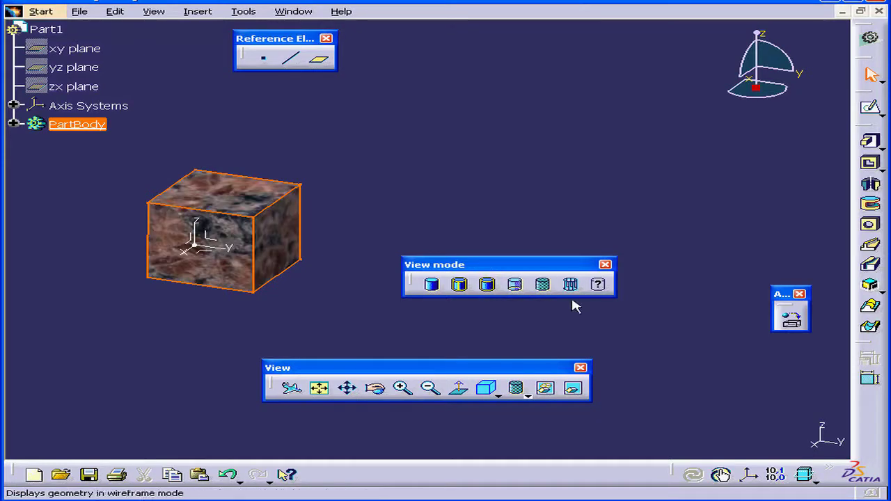
click(605, 265)
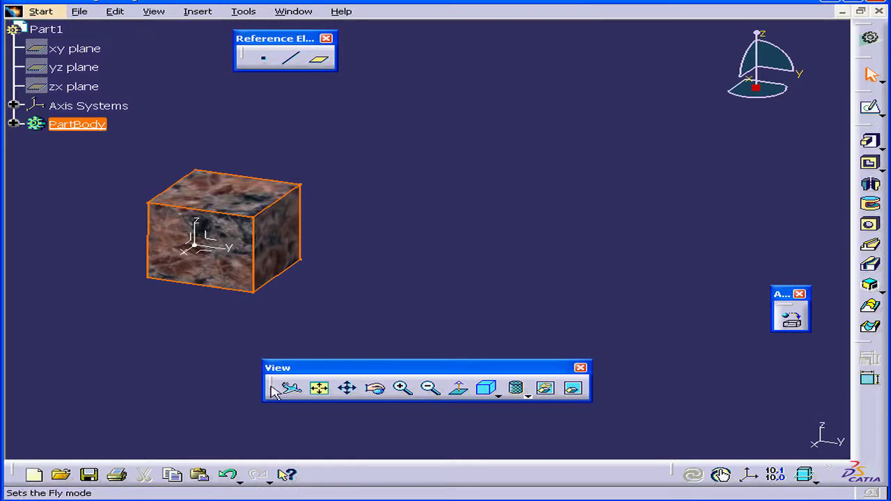
drag(271, 388, 318, 471)
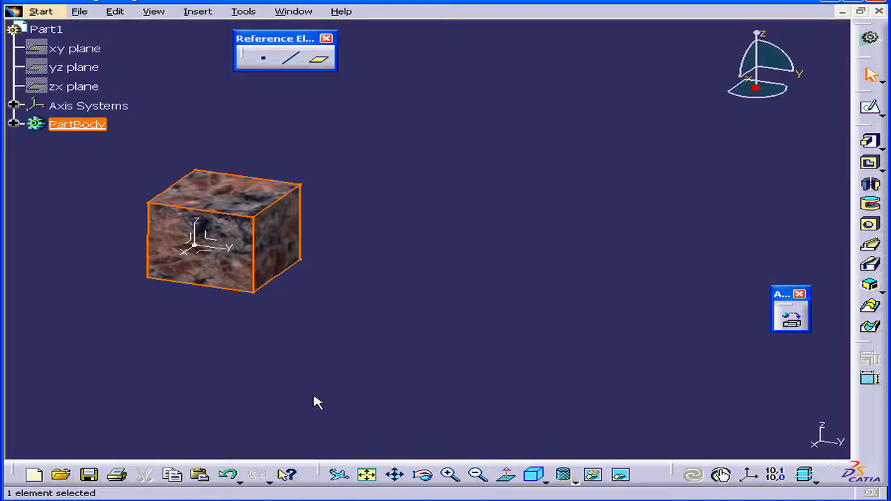
click(315, 397)
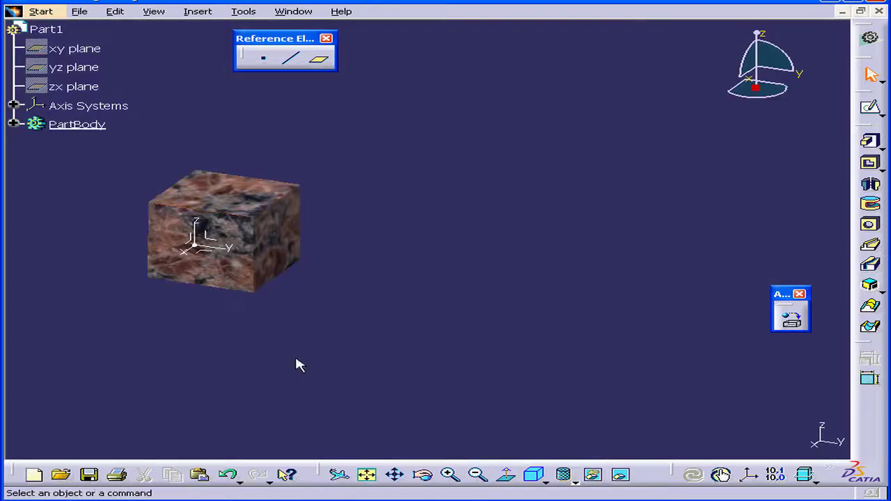
Open the properties of Marble 2 under PartBody and shrink its mapping box to a material size of about 110.59 mm
click(14, 124)
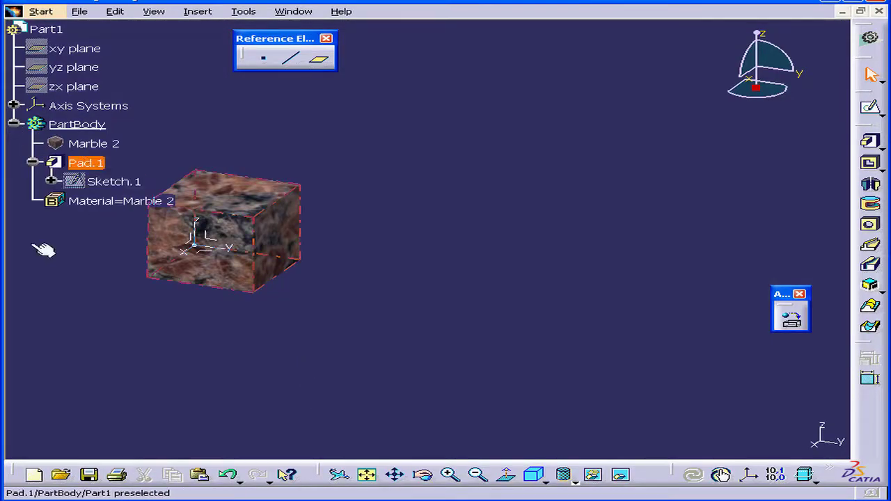
double_click(91, 144)
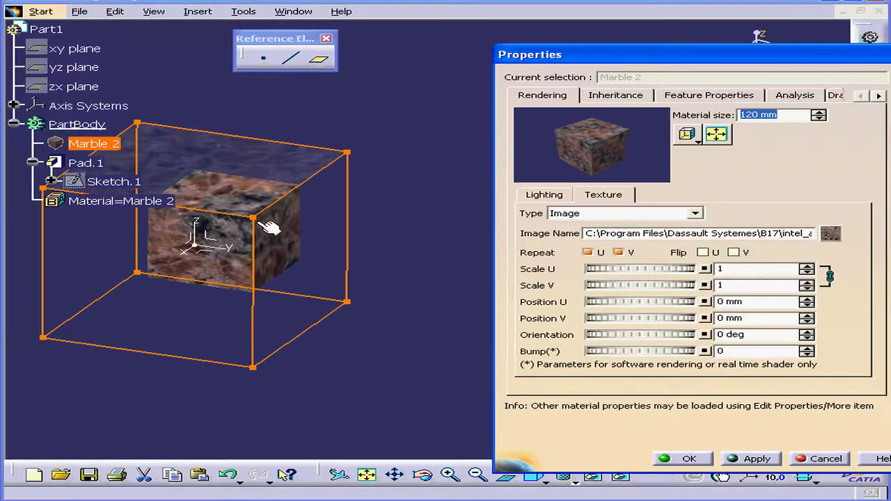
mouse_move(262, 223)
mouse_down()
mouse_move(253, 224)
mouse_move(249, 204)
mouse_move(245, 221)
mouse_move(230, 224)
mouse_move(249, 220)
mouse_up()
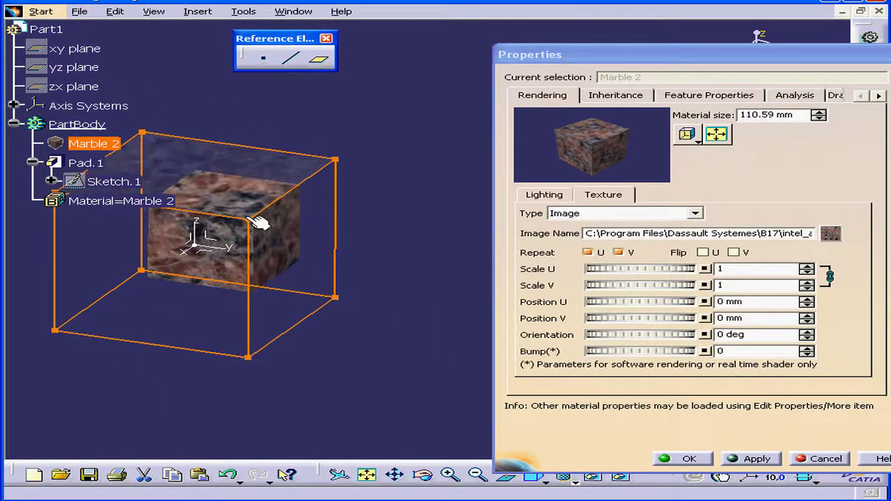
Set the texture's U scale to about 1.03, unlink the scales, and set V scale about 0.84, positions U -15.24 mm and V -17.07 mm
drag(662, 273, 686, 271)
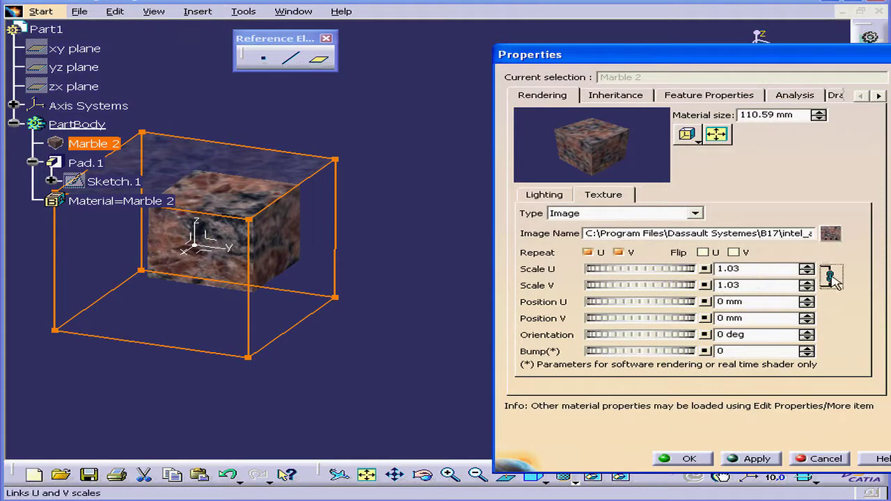
click(830, 278)
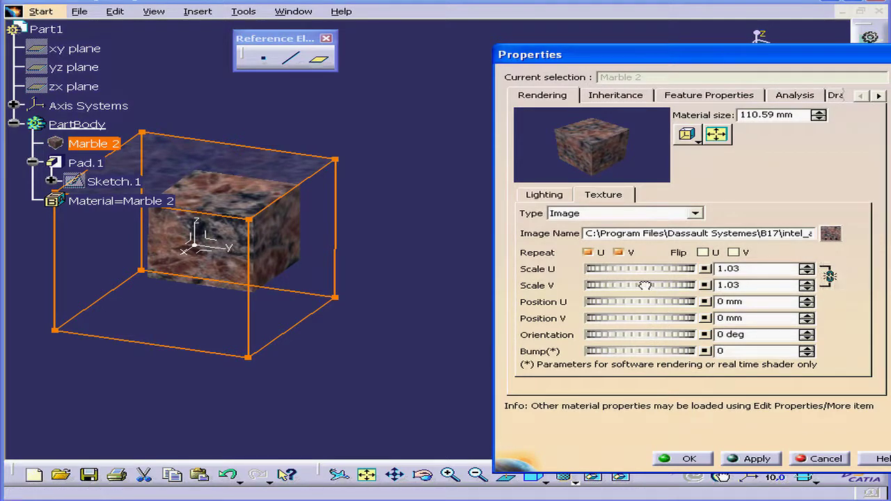
drag(641, 286, 585, 286)
drag(644, 303, 623, 320)
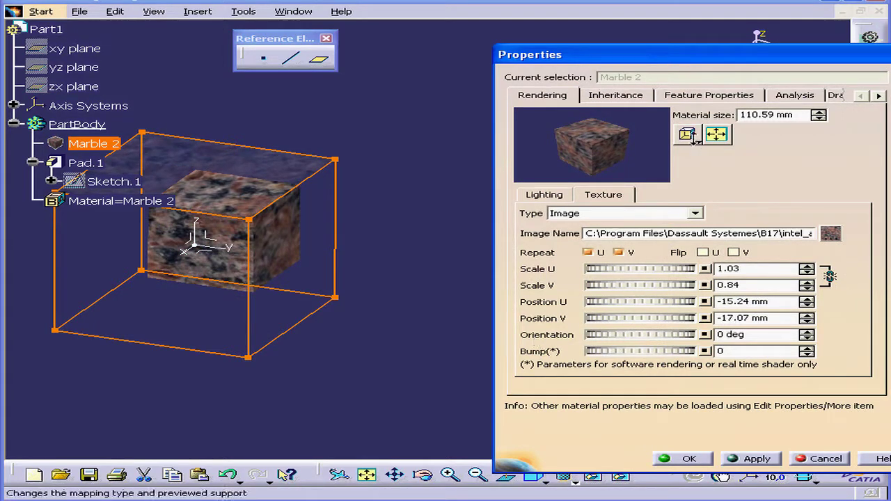
Try spherical mapping for the marble texture with a U scale of about 1.07, and return to cubic mapping
click(690, 136)
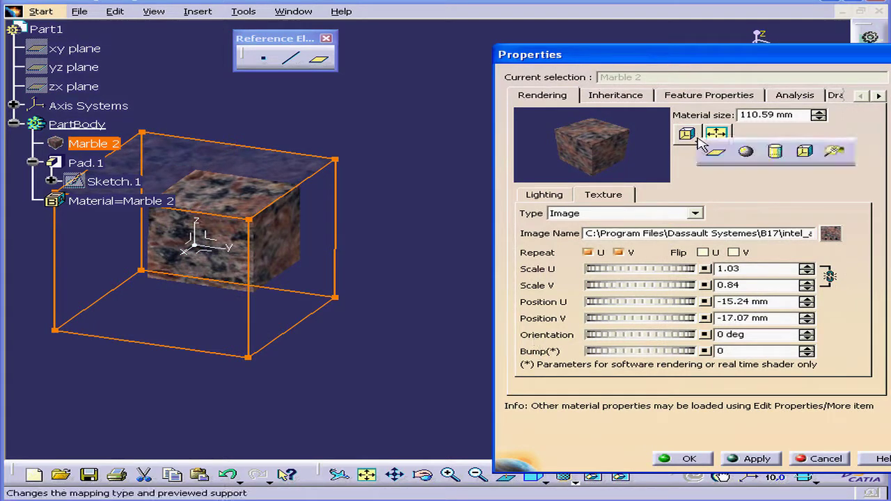
click(745, 152)
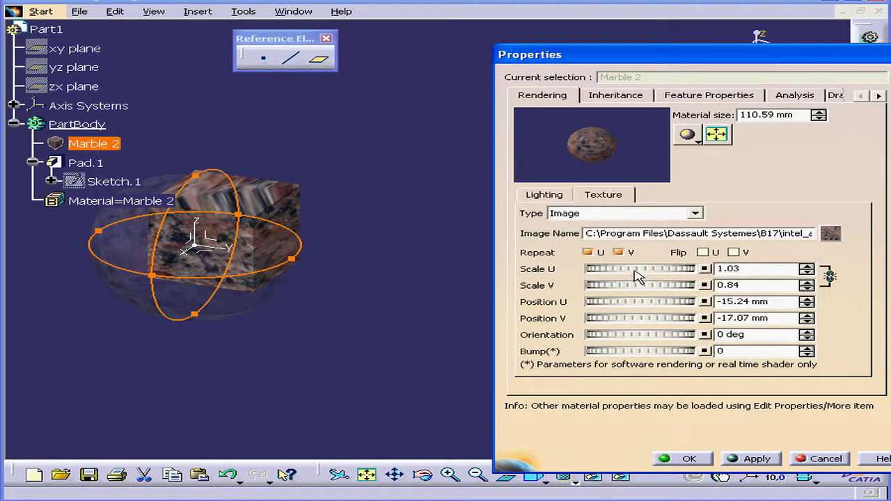
drag(635, 276, 654, 268)
click(689, 135)
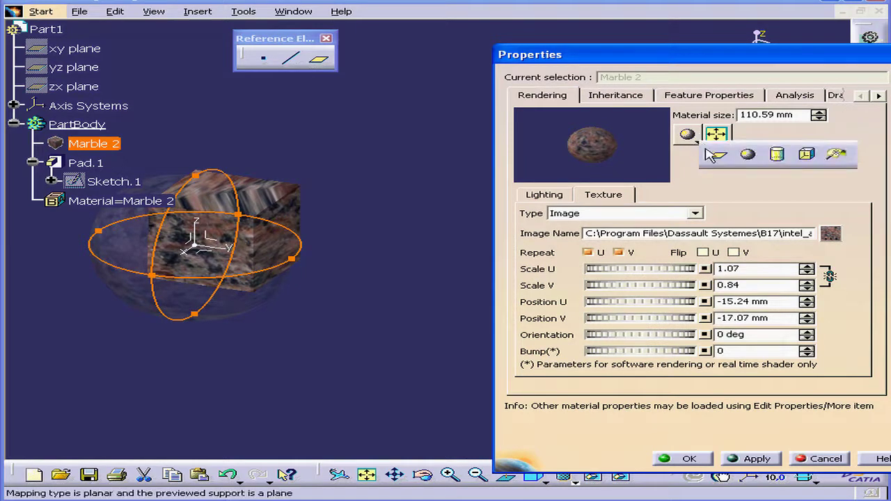
click(809, 154)
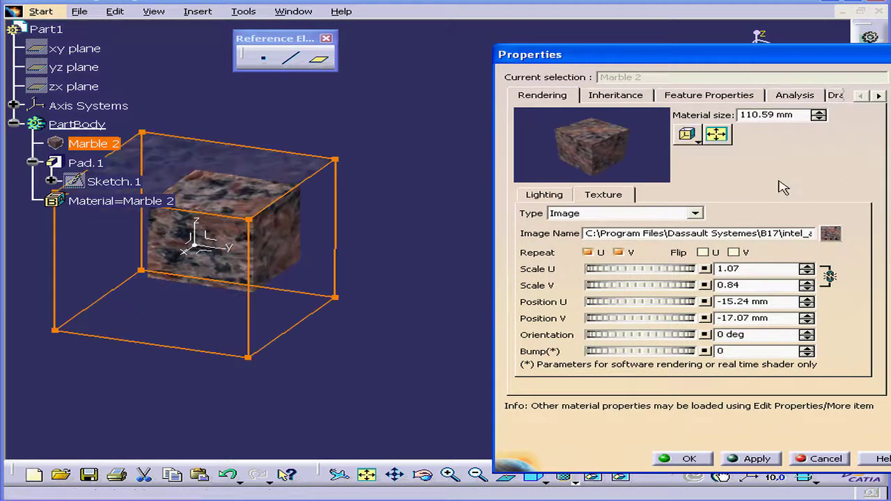
Examine the lighting parameters, structural analysis properties and composites settings of the Marble 2 material
click(545, 195)
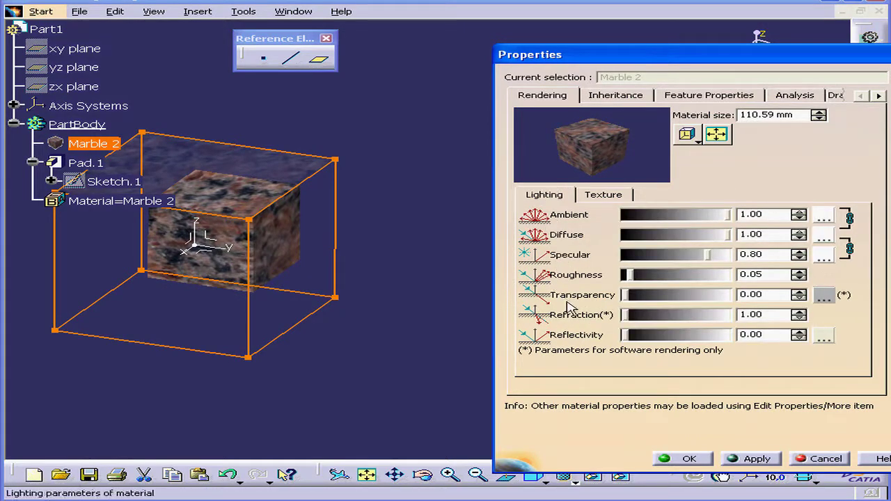
drag(626, 295, 570, 296)
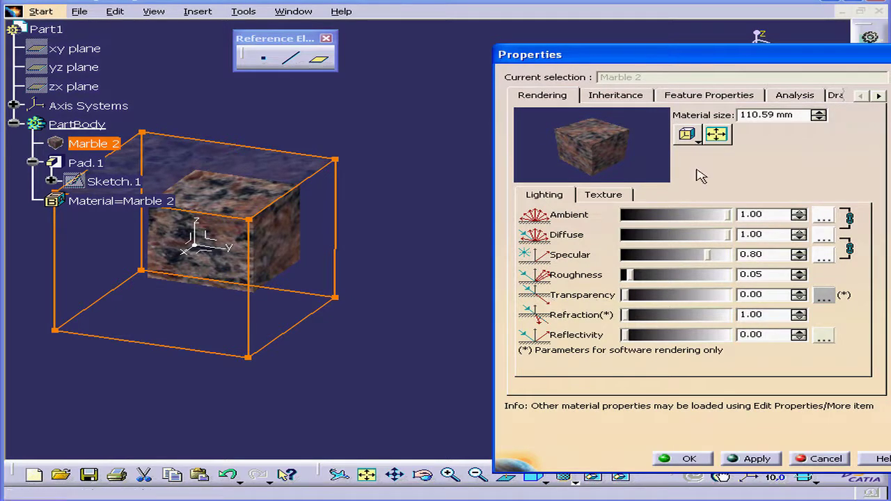
click(802, 98)
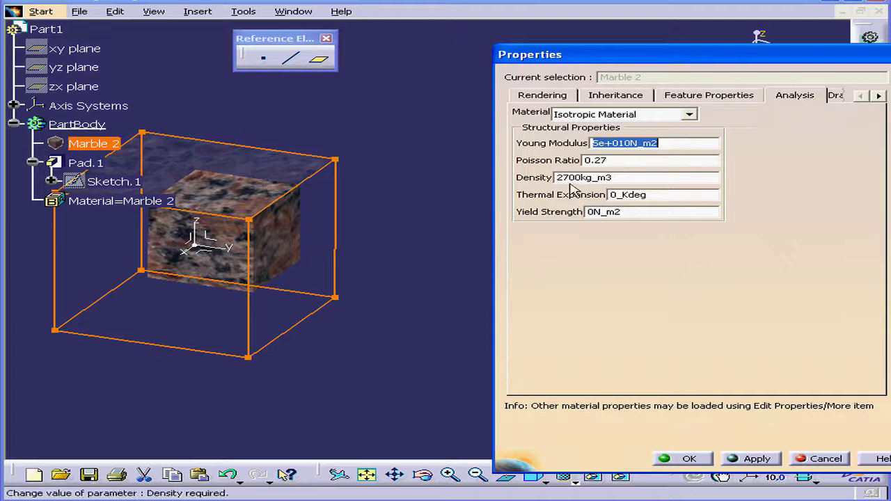
click(880, 96)
click(880, 96)
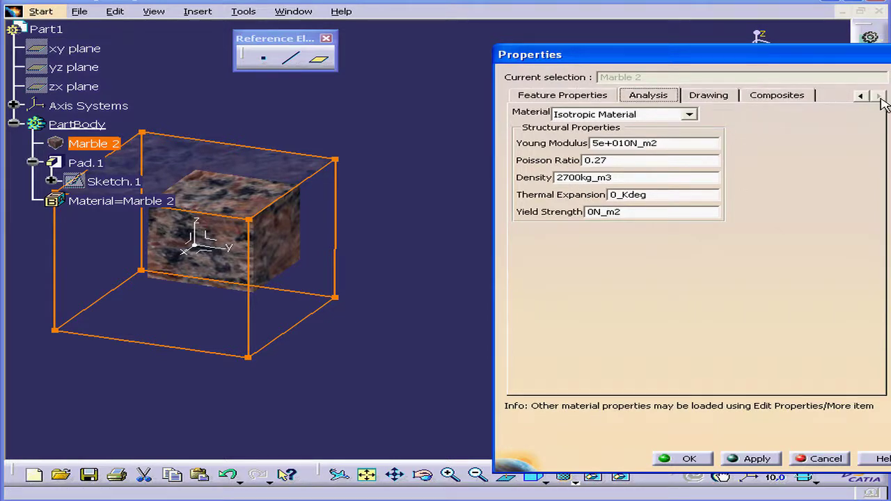
click(788, 96)
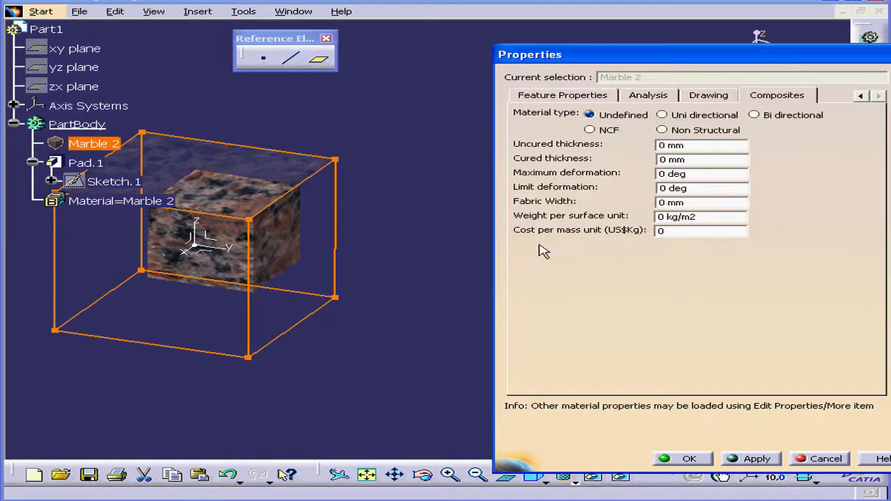
click(861, 97)
click(861, 96)
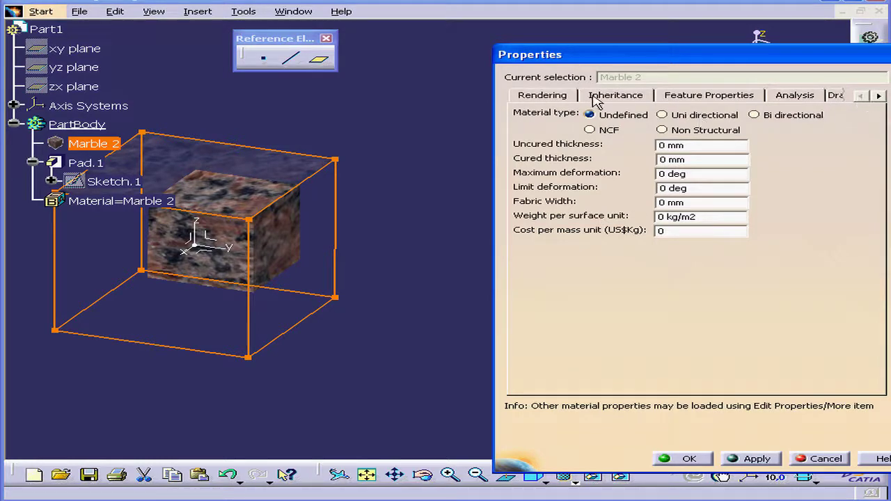
Replace the Marble 2 texture image with VTN.jpg from the Apply_Material folder
click(564, 96)
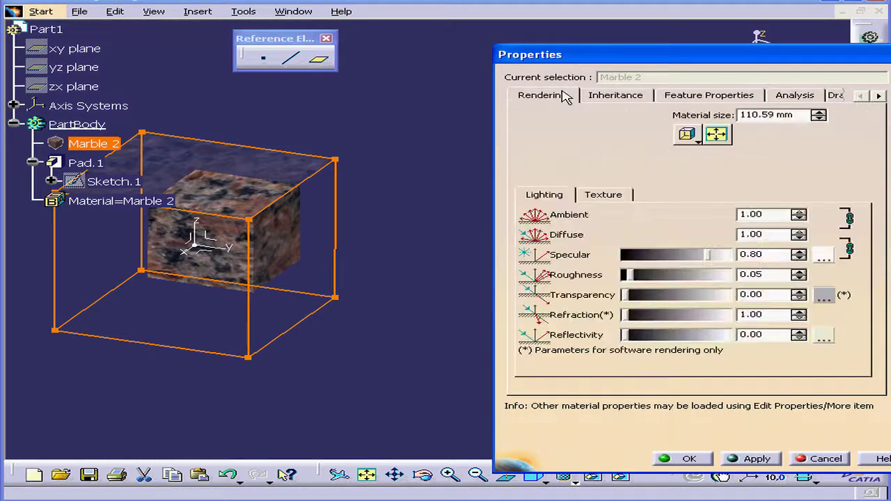
click(604, 197)
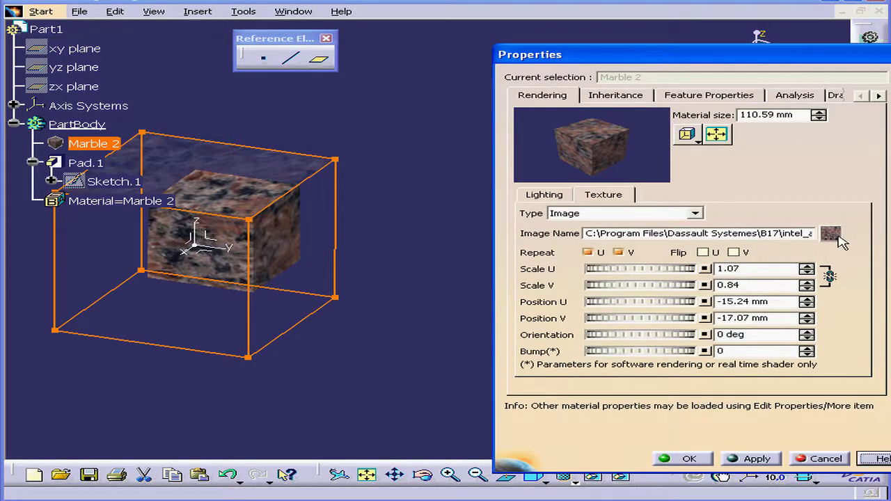
click(830, 235)
click(514, 263)
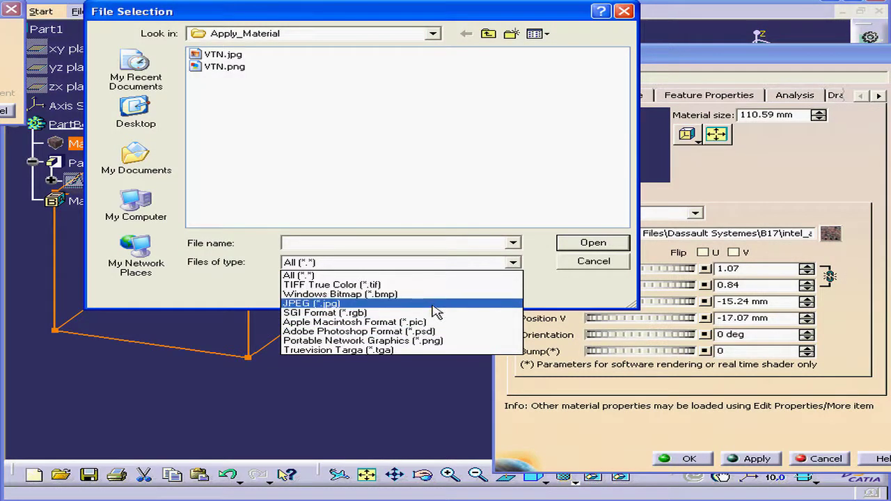
click(225, 55)
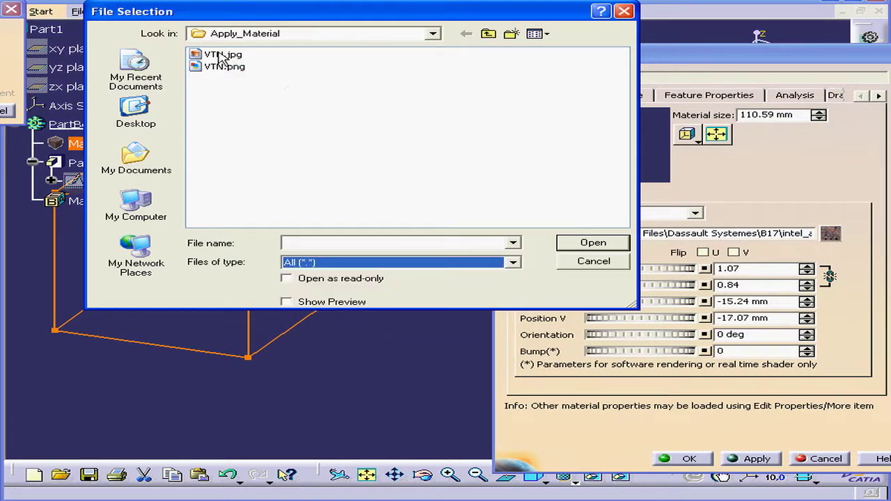
click(222, 56)
click(618, 247)
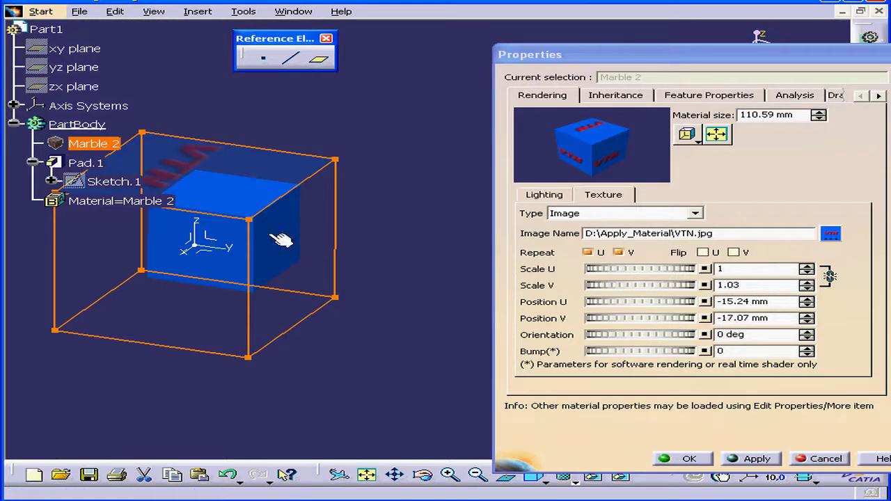
Shrink the mapping box to a material size of about 70.2 mm and scale the texture to about 0.67 in U and 0.675 in V
mouse_move(251, 228)
mouse_down()
mouse_move(253, 220)
mouse_move(285, 243)
mouse_move(256, 200)
mouse_move(233, 247)
mouse_move(202, 244)
mouse_move(227, 238)
mouse_move(239, 210)
mouse_move(244, 231)
mouse_up()
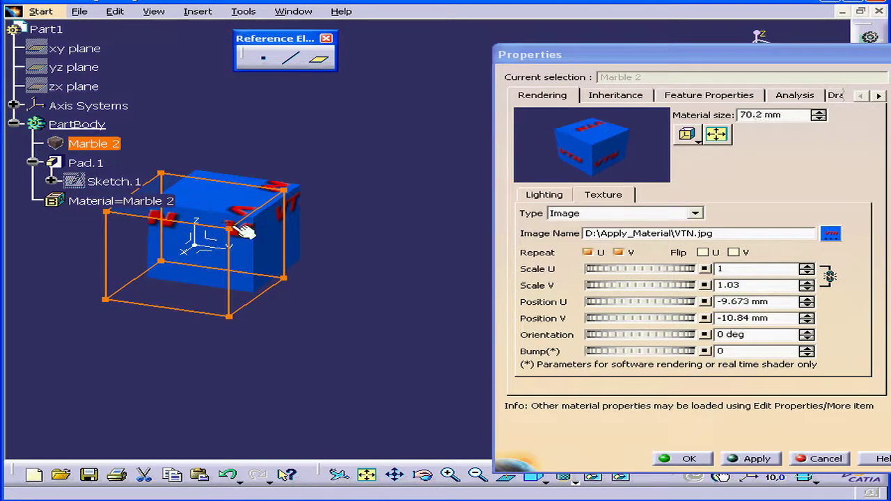
drag(694, 274, 586, 268)
drag(660, 289, 616, 291)
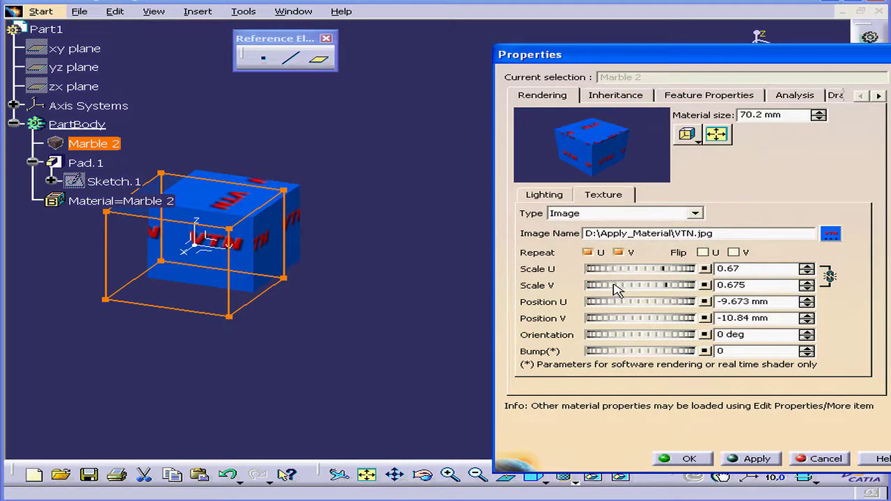
Adjust the texture to positions U -14.81 mm and V -15.98 mm, scales U 0.745 and V 0.767, and orientation -1.652 deg, and accept the properties
drag(665, 306, 603, 320)
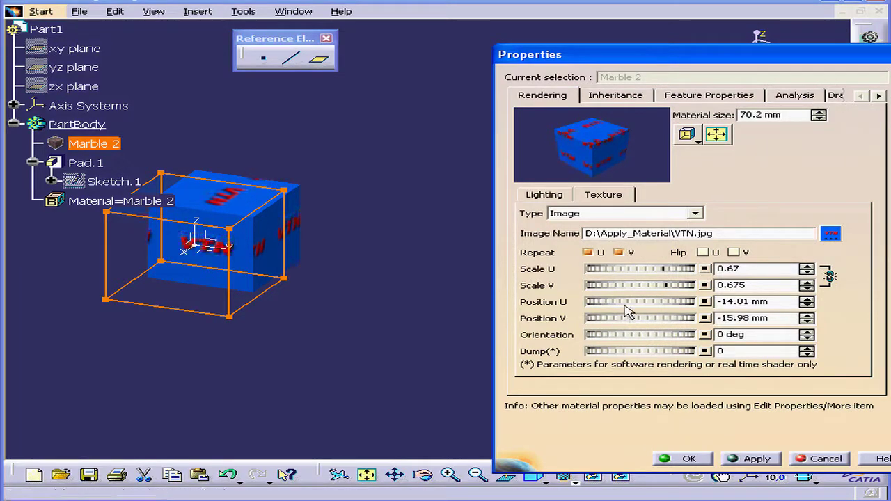
drag(627, 271, 694, 291)
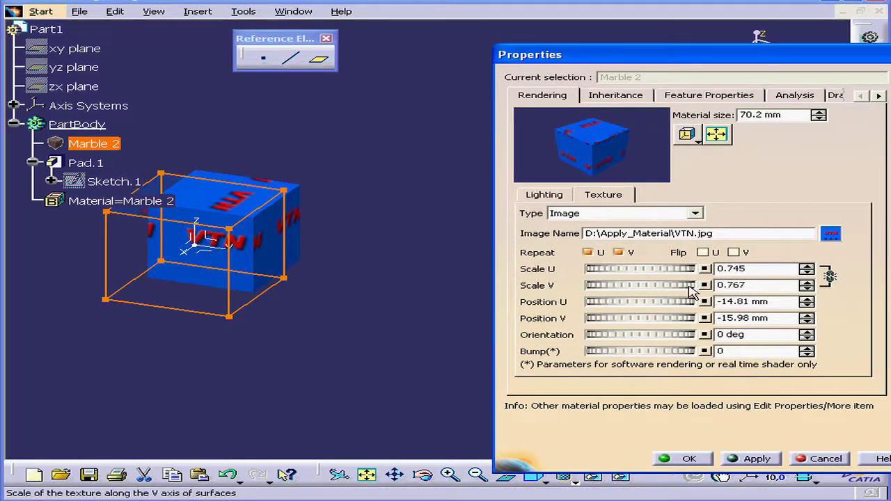
mouse_move(651, 335)
mouse_down()
mouse_move(636, 334)
mouse_move(647, 334)
mouse_up()
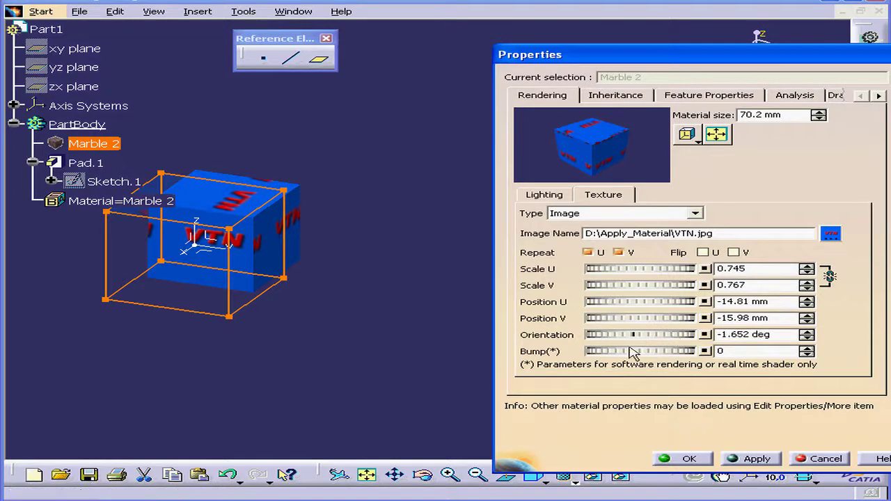
click(690, 459)
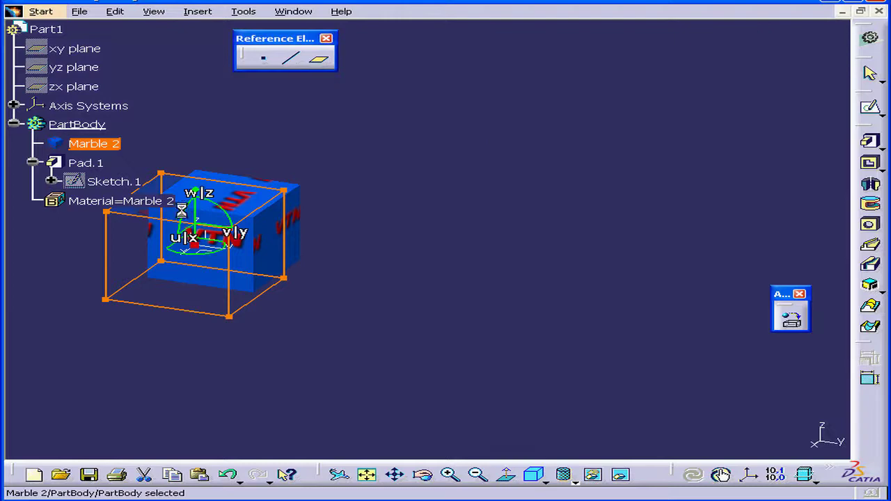
middle_drag(229, 248, 472, 302)
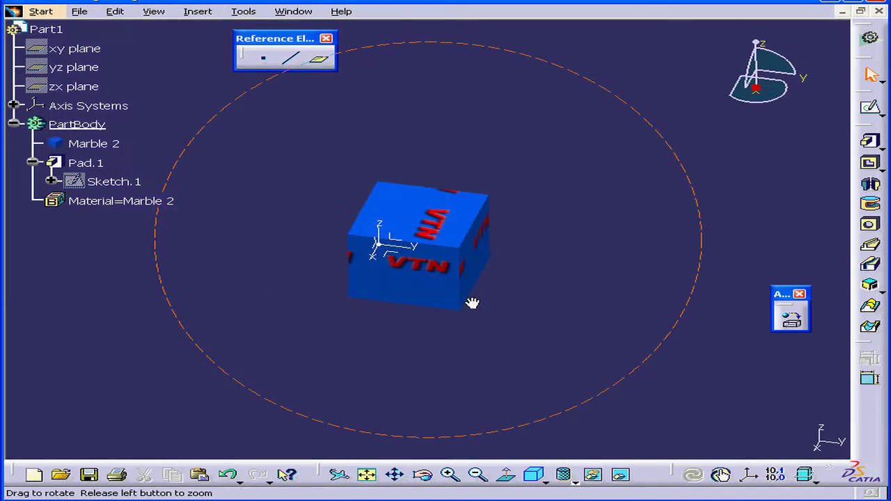